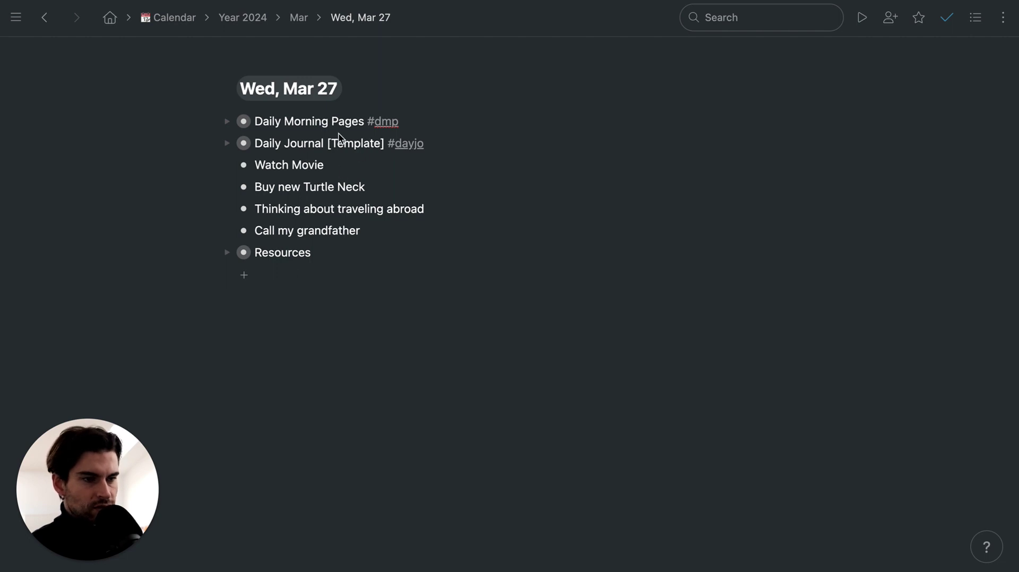
Convert 'Buy new Turtle Neck' and 'Call my grandfather' into checkbox to-dos with the /to command
left_click(324, 127)
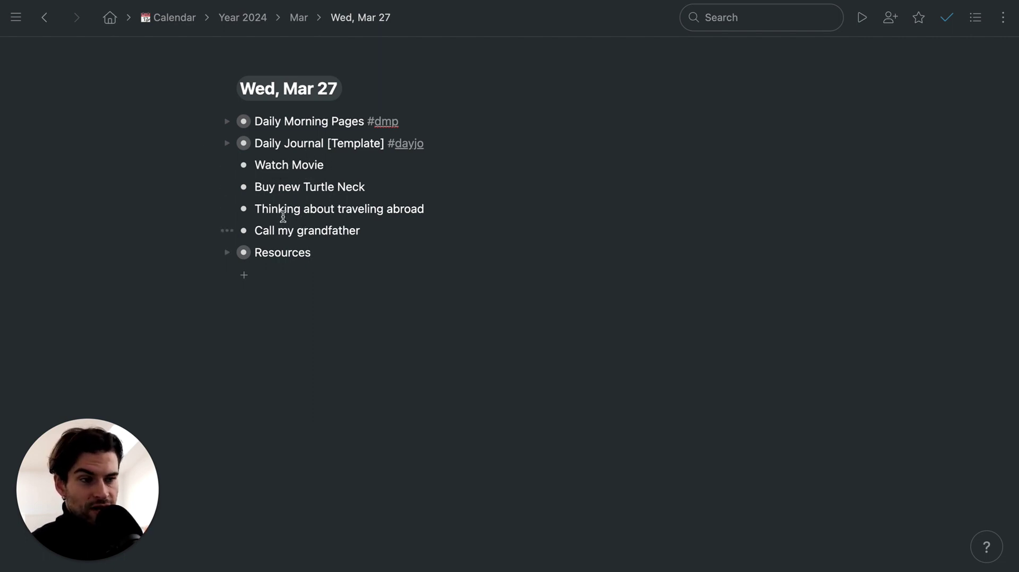
left_click(365, 191)
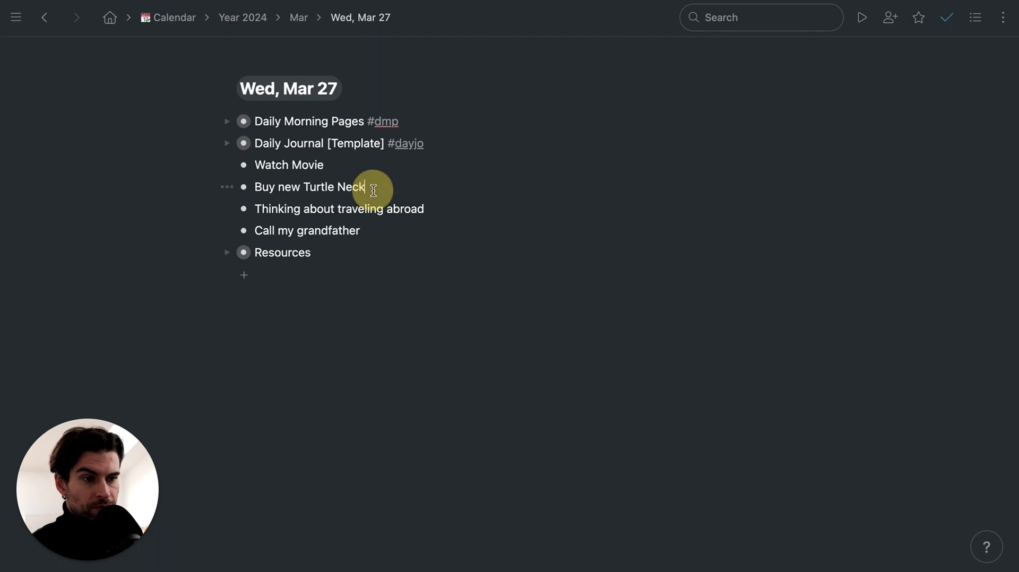
type("/to")
key("Return")
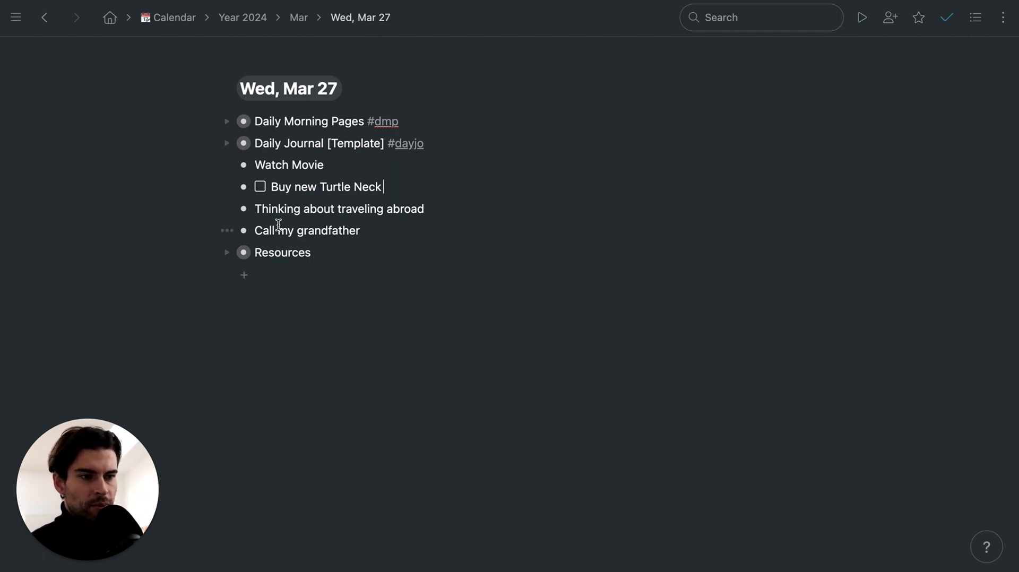
left_click(295, 209)
left_click(330, 232)
left_click(380, 232)
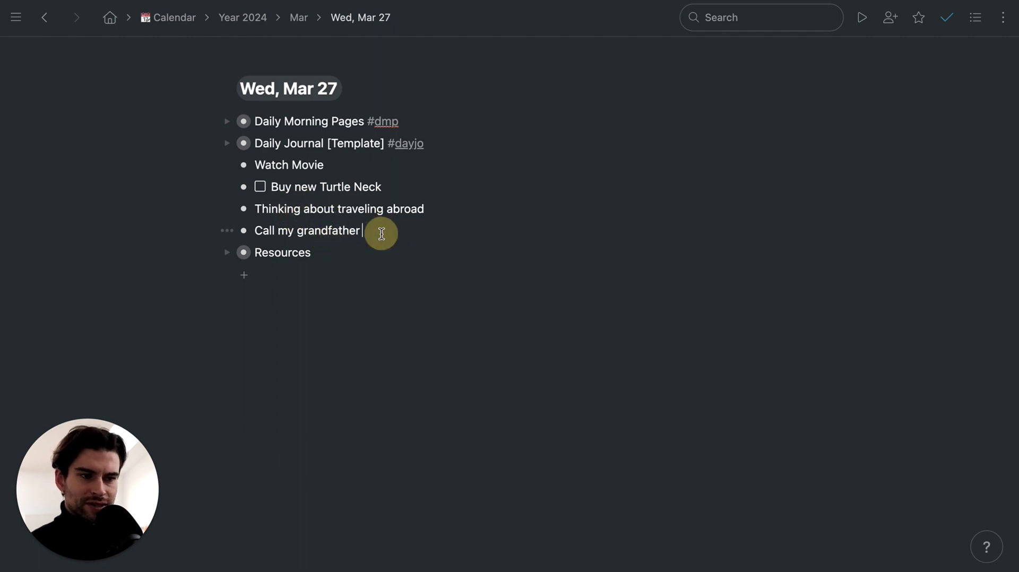
type("/t")
key("Return")
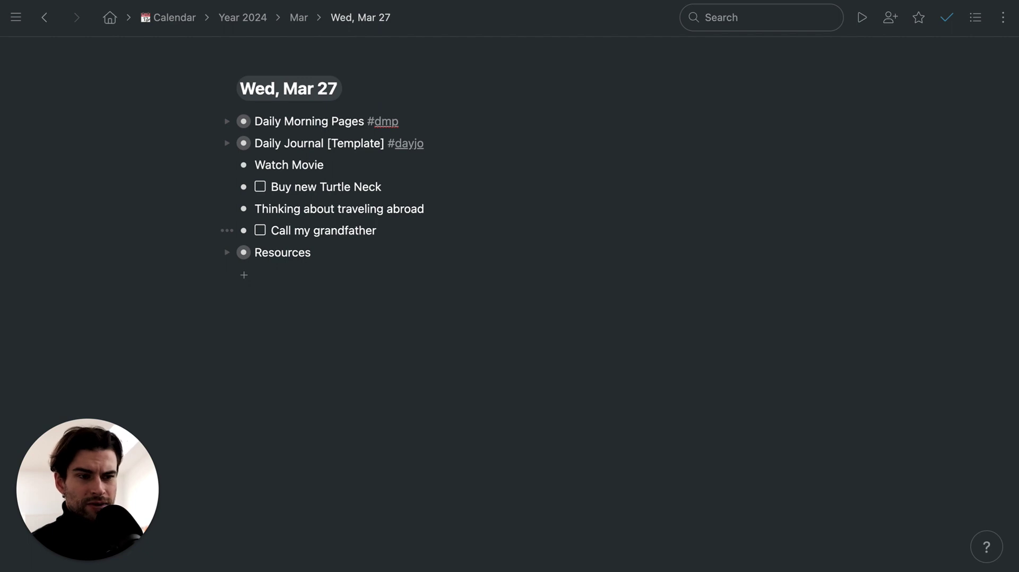
mouse_move(244, 230)
left_mouse_down()
mouse_move(246, 198)
mouse_move(244, 230)
left_mouse_up()
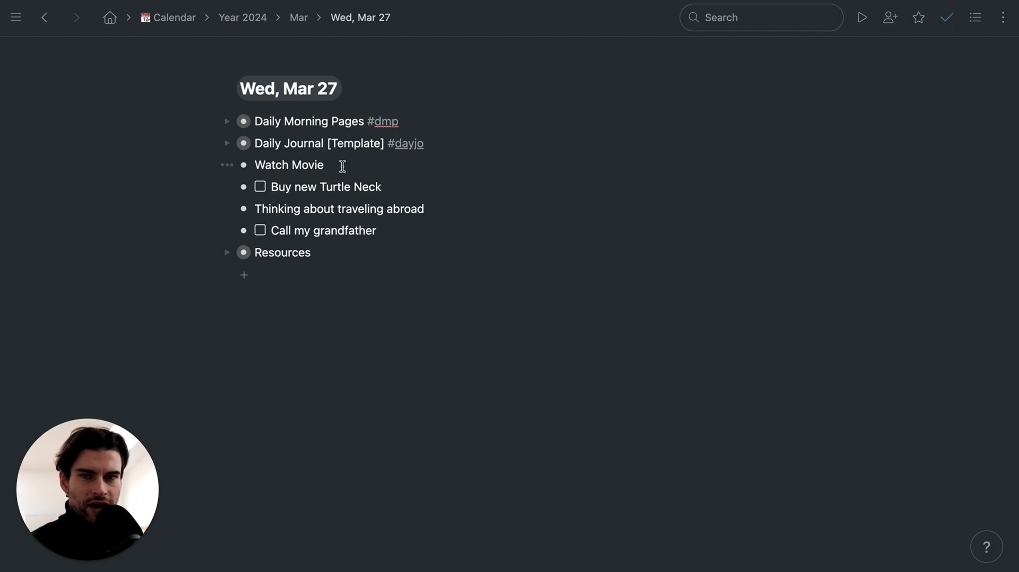
Tag Watch Movie with #event and add (2) to the turtle neck to-do
left_click(323, 165)
type("#")
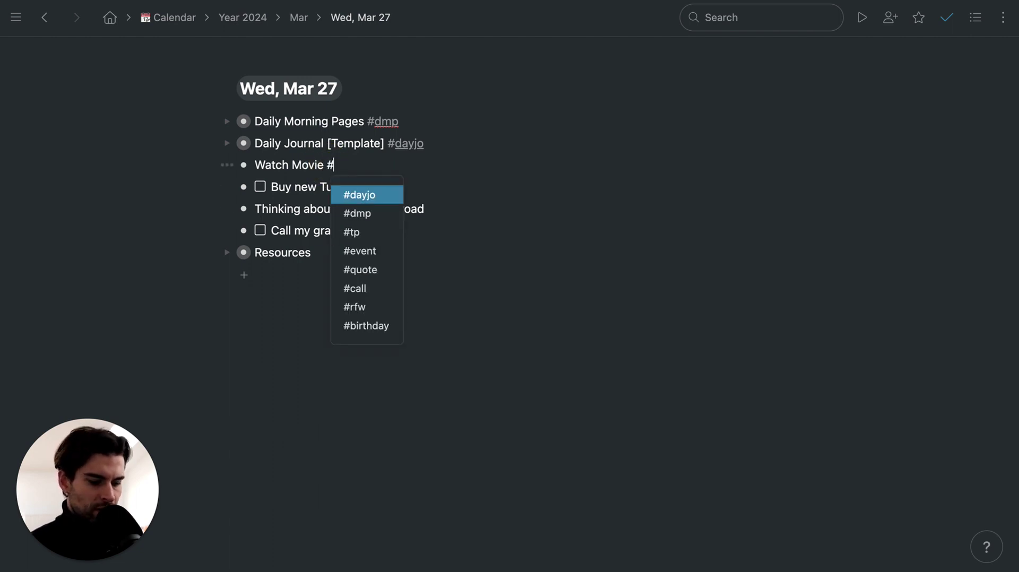
type("eve")
key("Return")
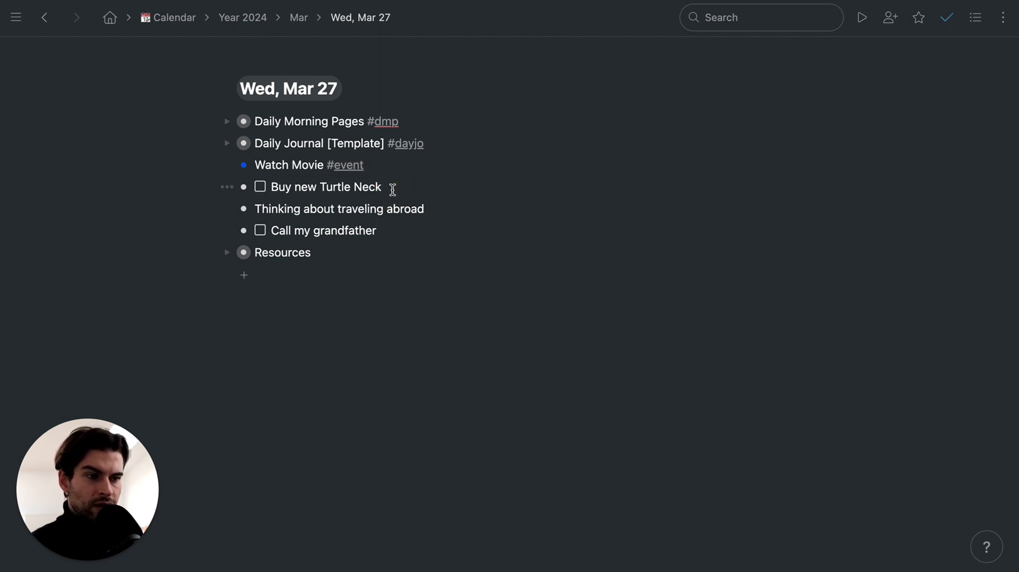
type("(2)")
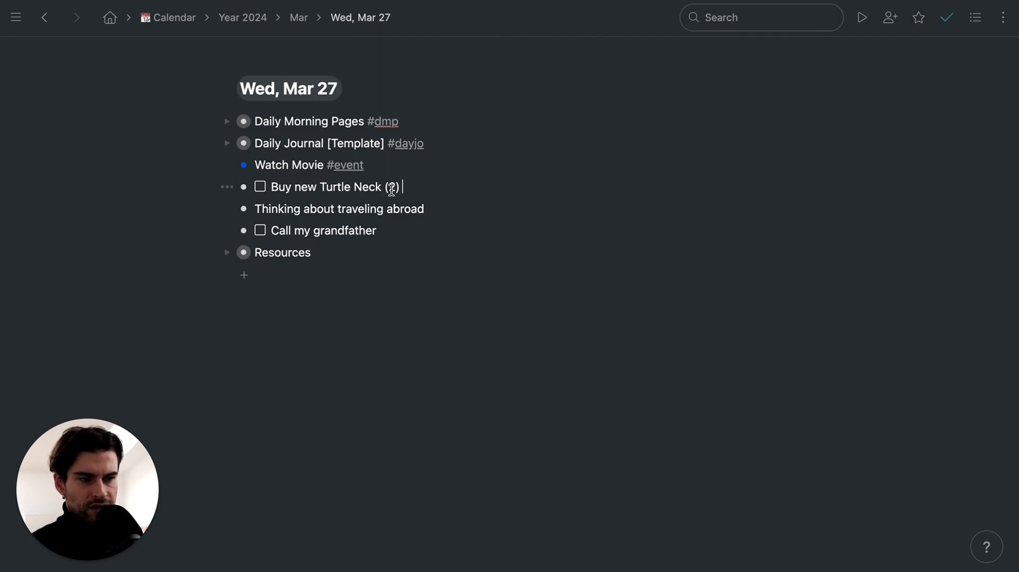
Insert blank paragraph spacer rows below Daily Journal and below Call my grandfather
left_click(451, 150)
key("Return")
type("/p")
key("Return")
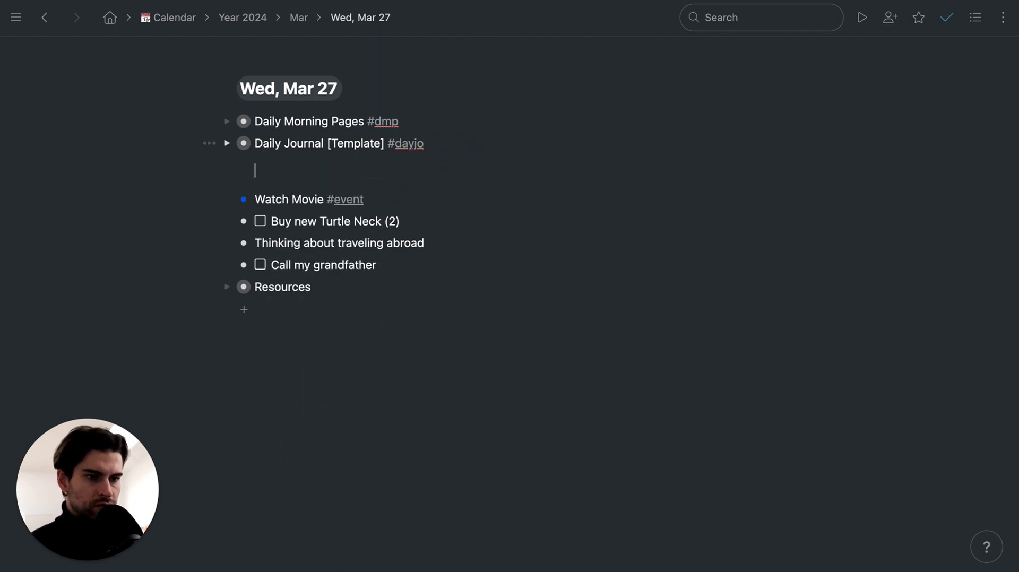
left_click(444, 265)
key("Return")
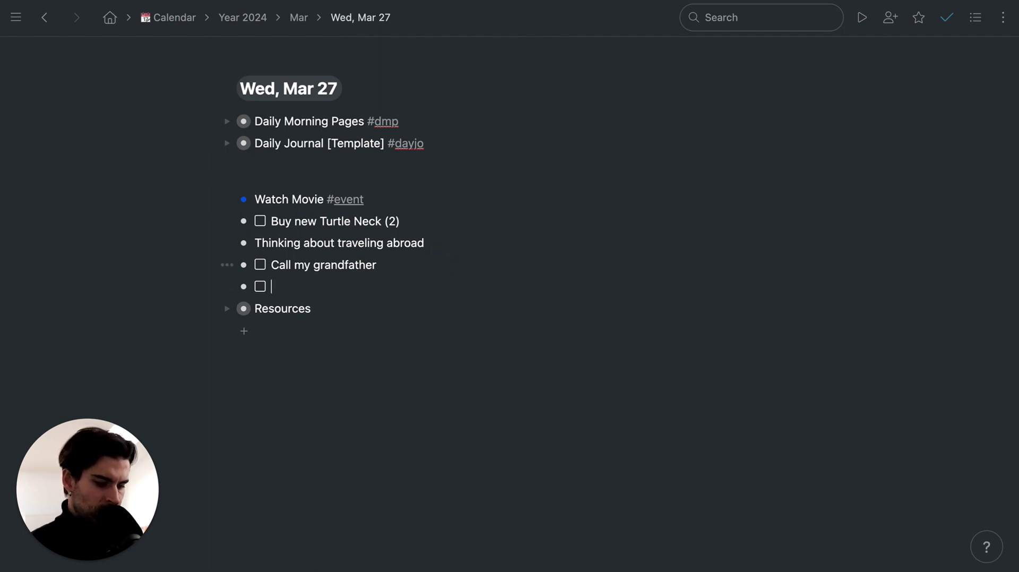
type("/p")
key("Return")
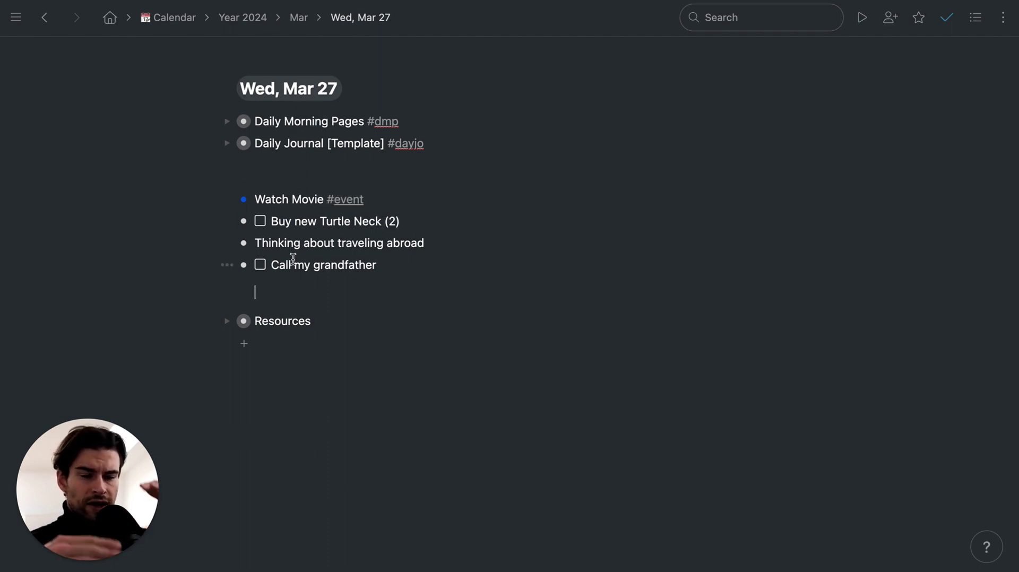
Add a new plain bullet without a checkbox below Call my grandfather
left_click(390, 267)
key("Return")
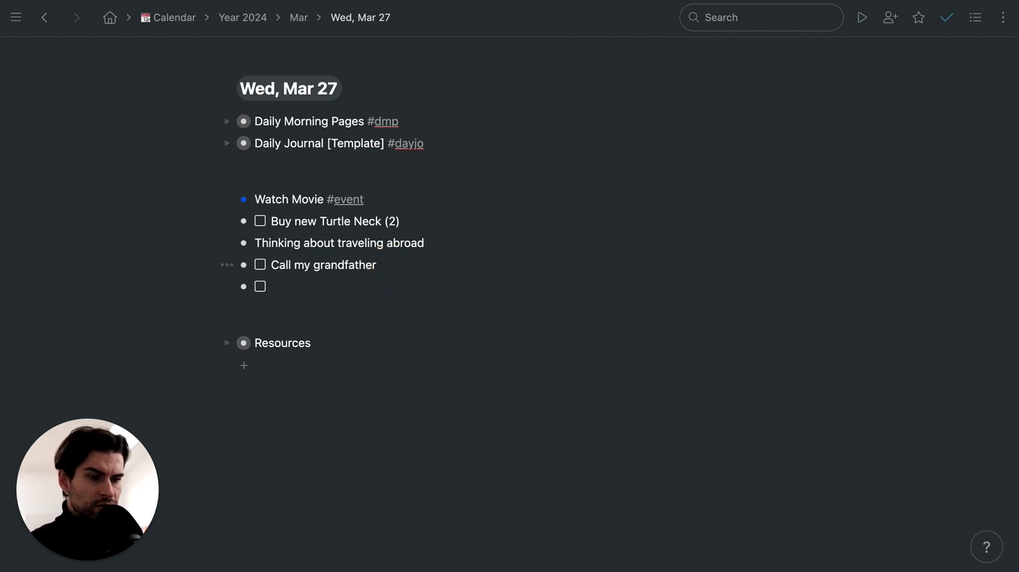
type("/t")
key("Down")
key("Return")
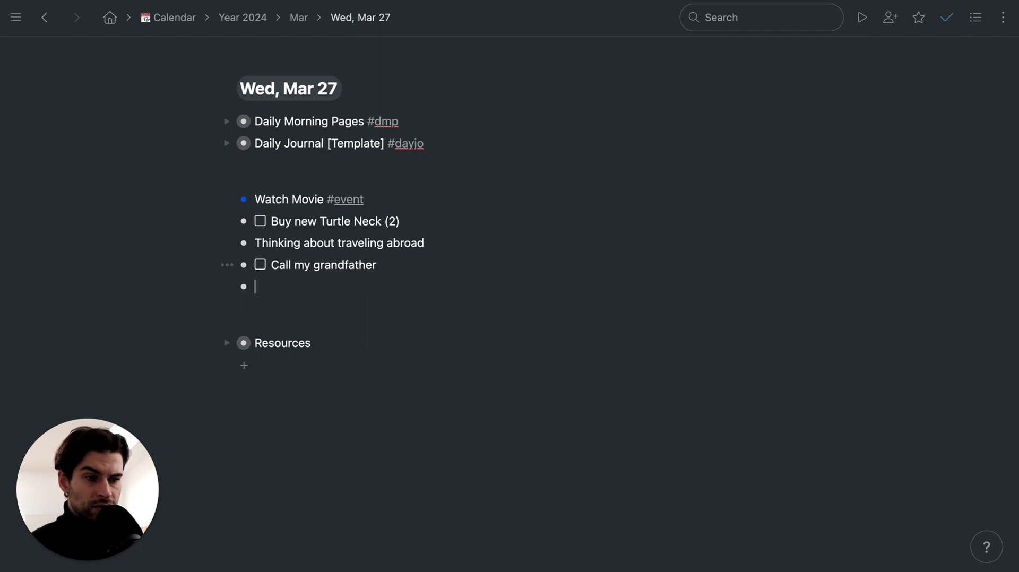
Add 'Am I going to eat Asian or Turkish? #decision' and open the Stylus Plugin link under Resources
type("Am ")
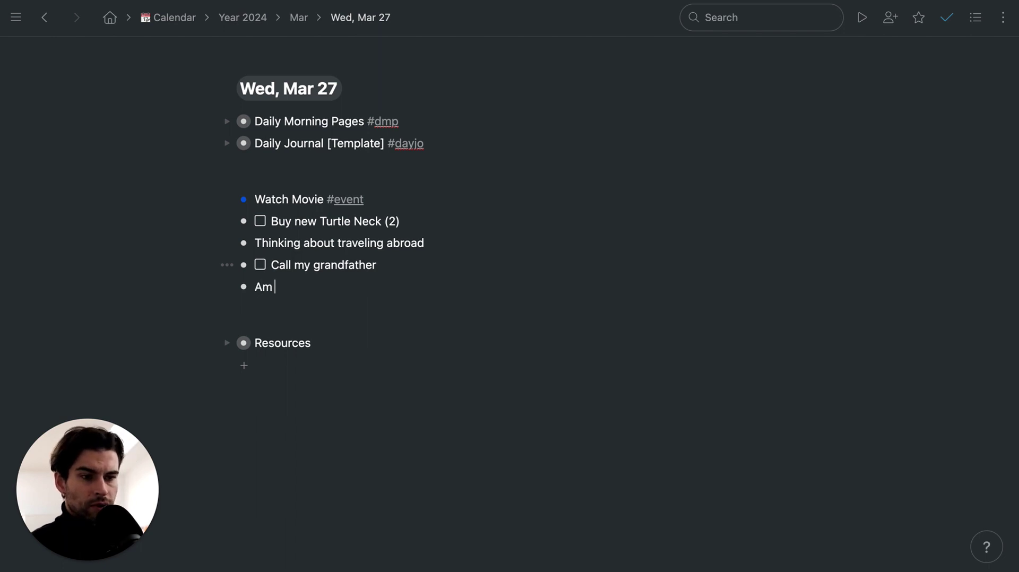
type("I goning to eat ")
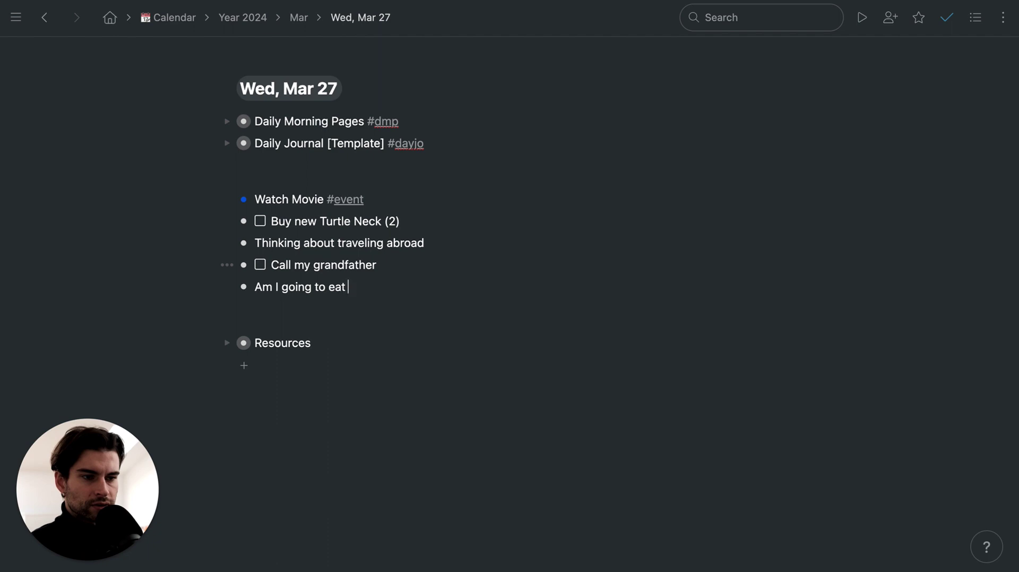
type("Asian or")
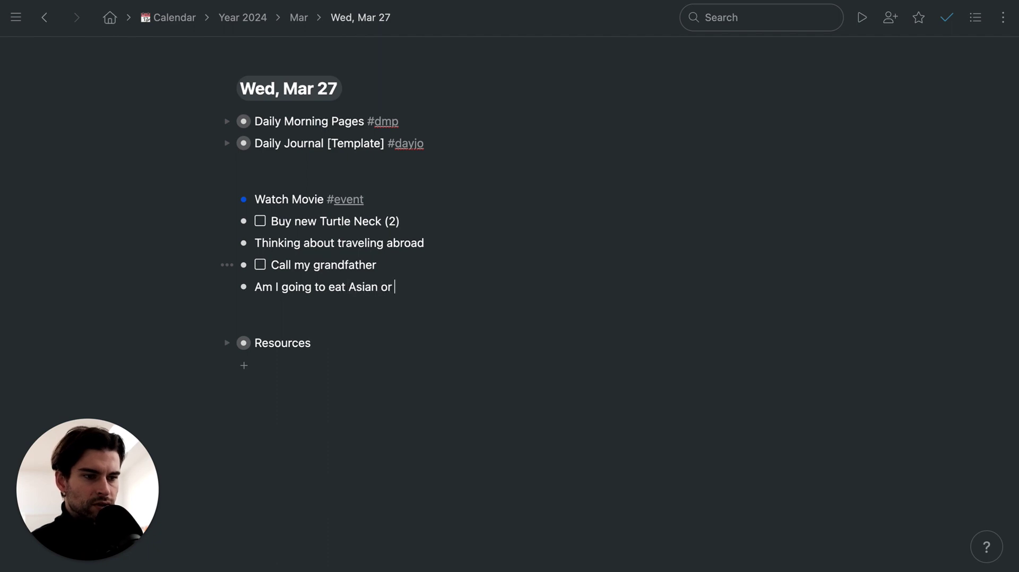
type(" Turki")
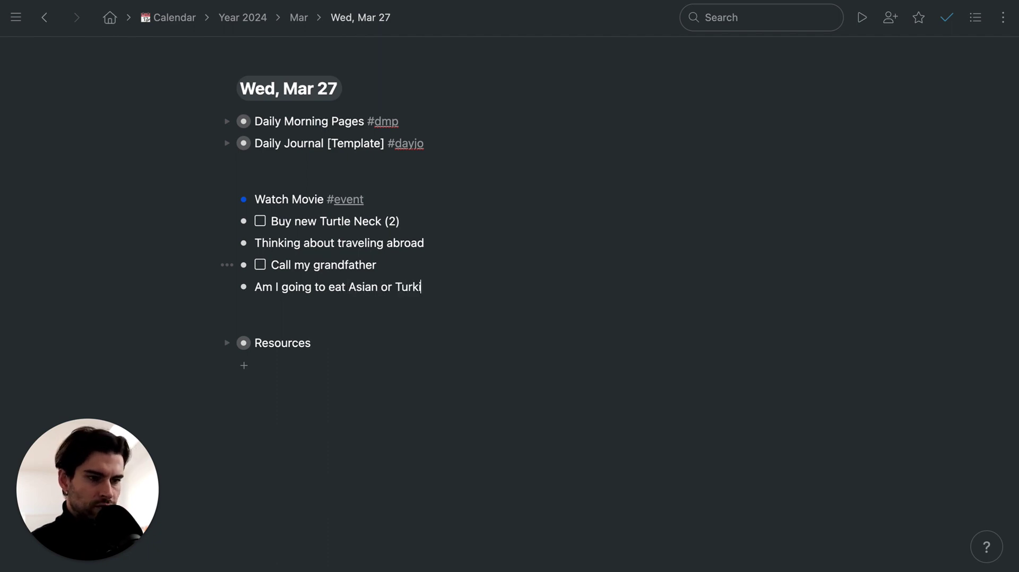
type("sh? #decisio")
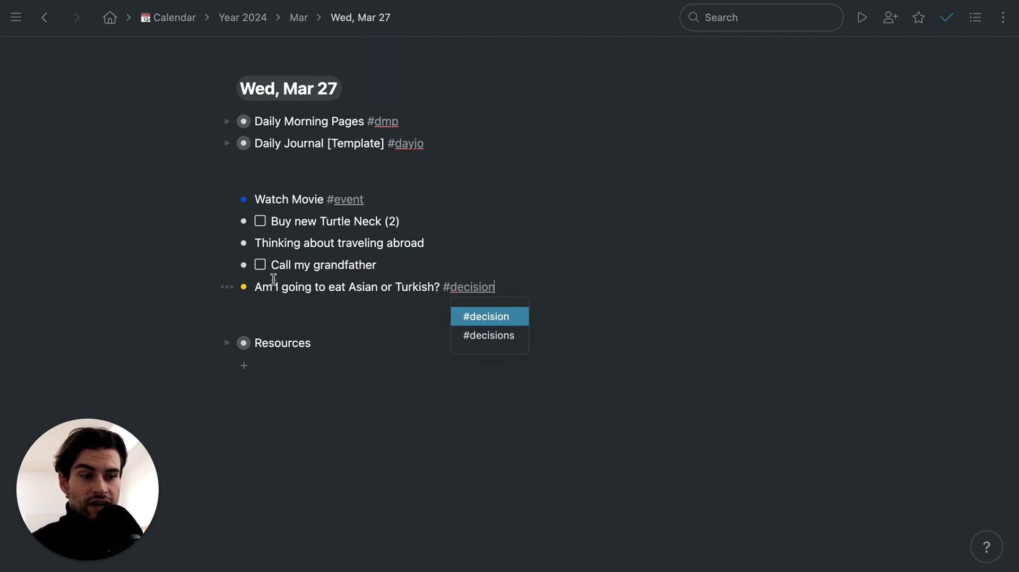
type("n")
left_click(385, 265)
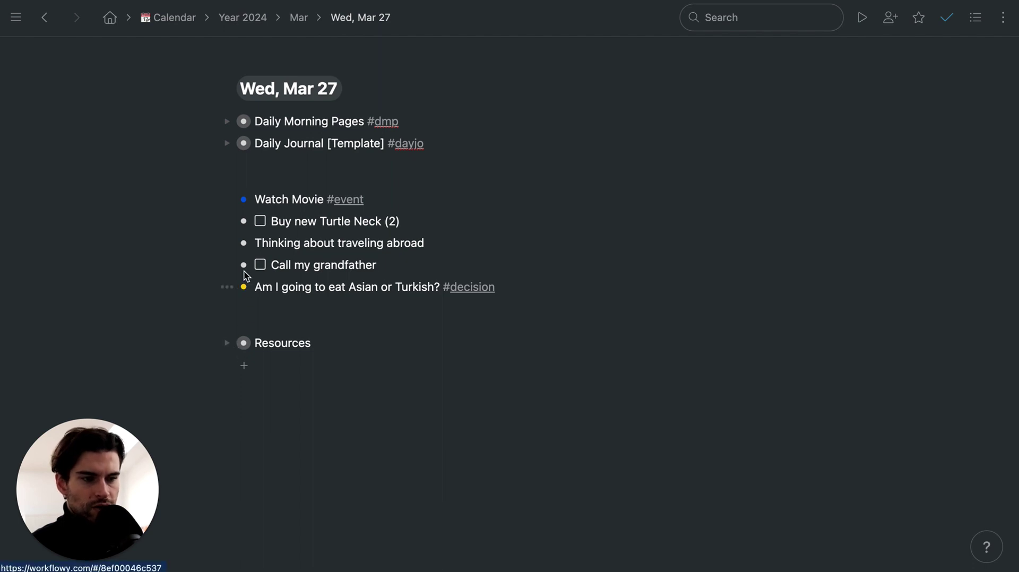
left_click(224, 343)
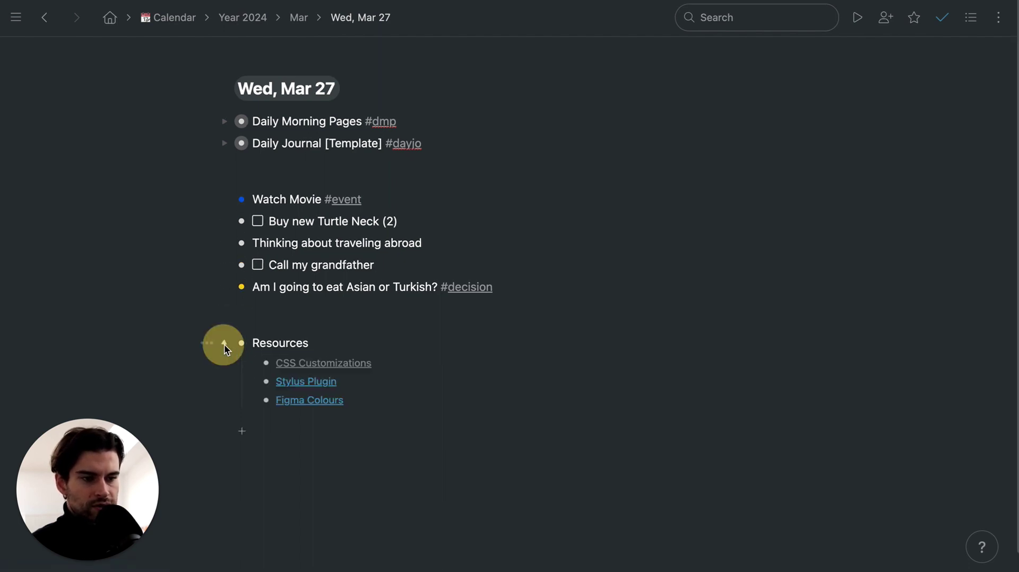
left_click(315, 393)
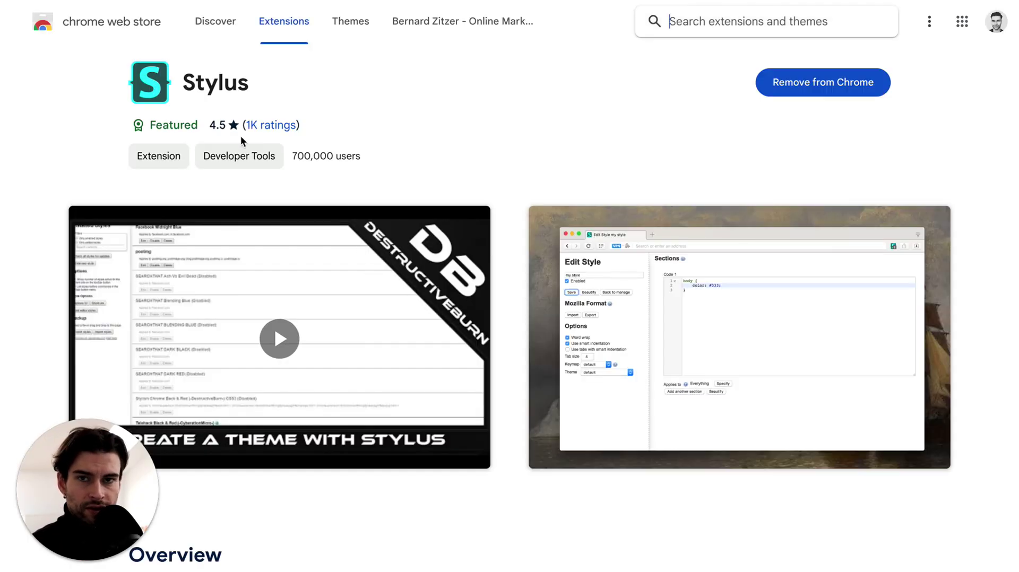
Open the '#event blue bullet' style in Stylus and enter its CSS code editor
left_click(670, 21)
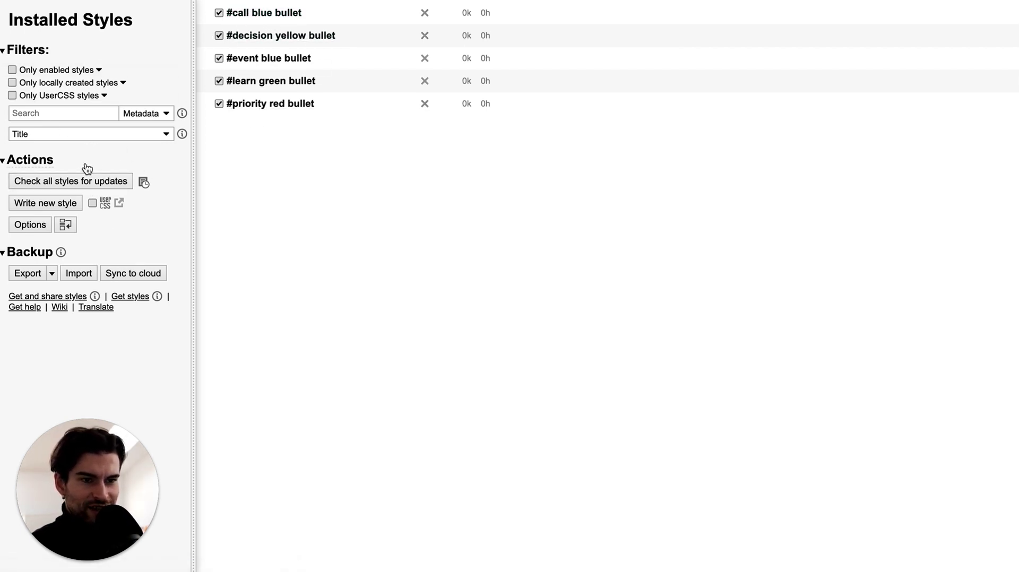
left_click(52, 206)
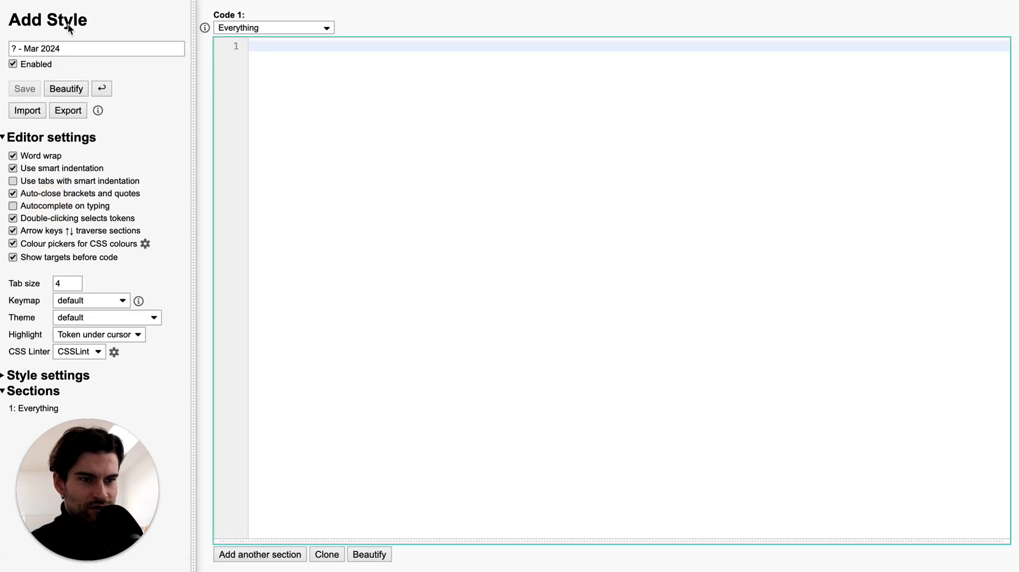
key("alt+Left")
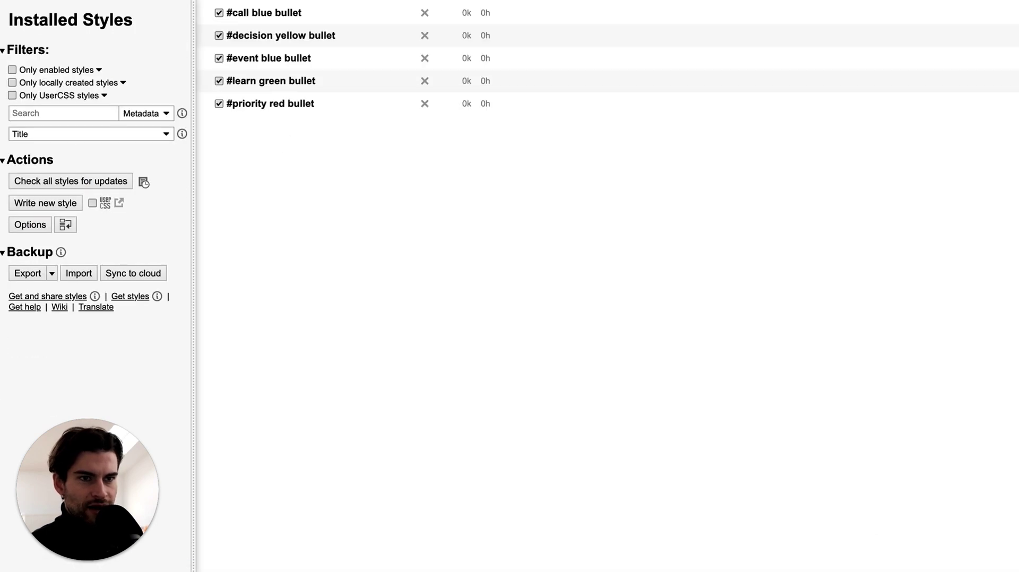
left_click(273, 59)
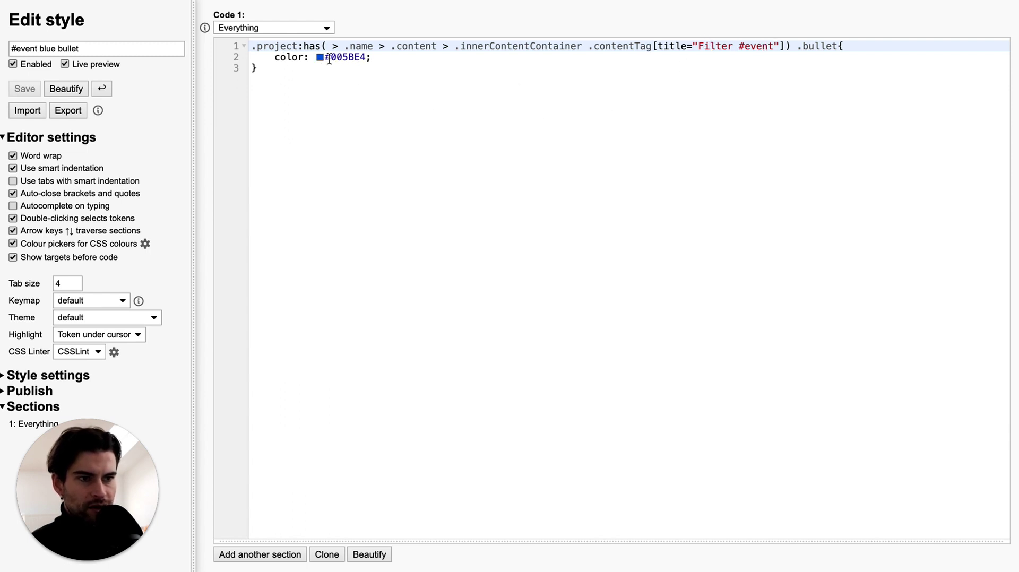
left_click(298, 75)
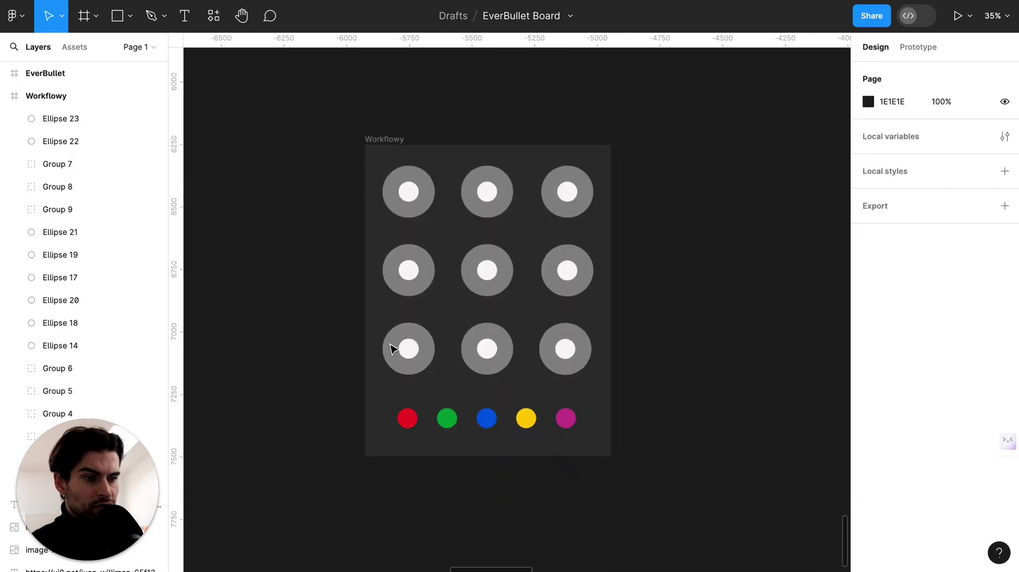
scroll(393, 349, "up", 2)
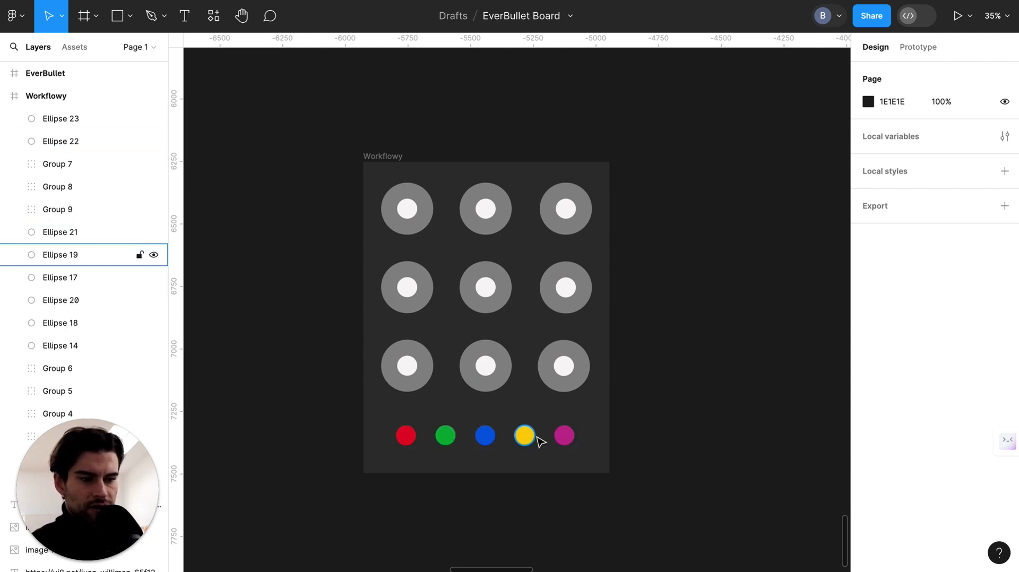
scroll(416, 380, "down", 5)
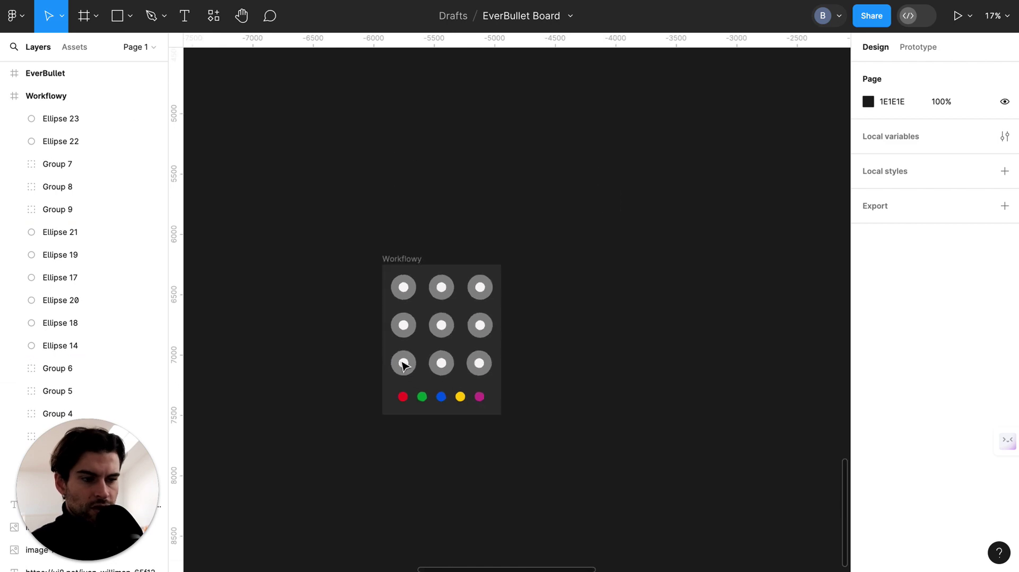
scroll(400, 362, "left", 10)
scroll(401, 361, "up", 3)
scroll(405, 366, "up", 10)
scroll(405, 366, "left", 10)
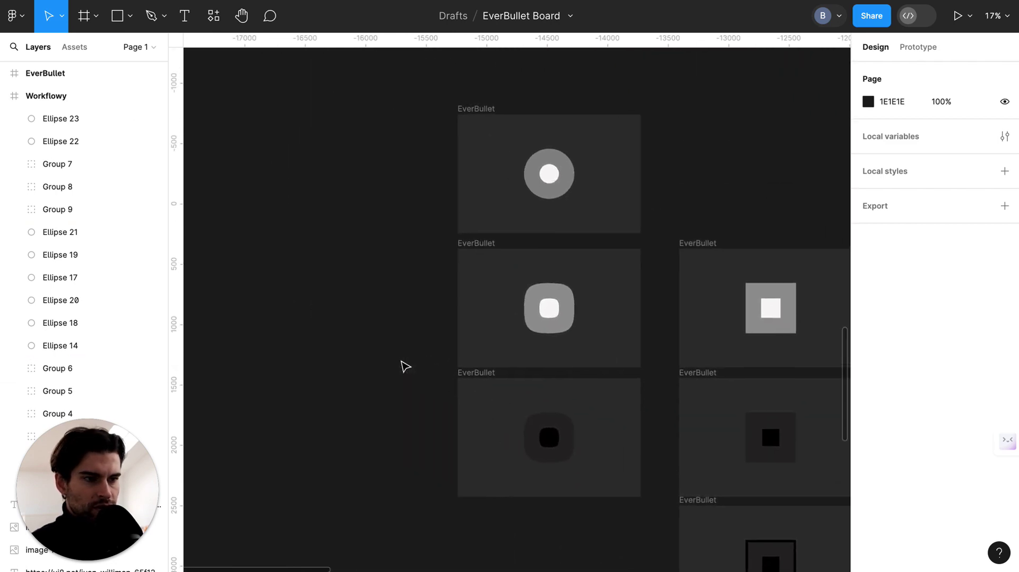
scroll(405, 366, "down", 5)
scroll(403, 366, "down", 3)
scroll(405, 364, "up", 5)
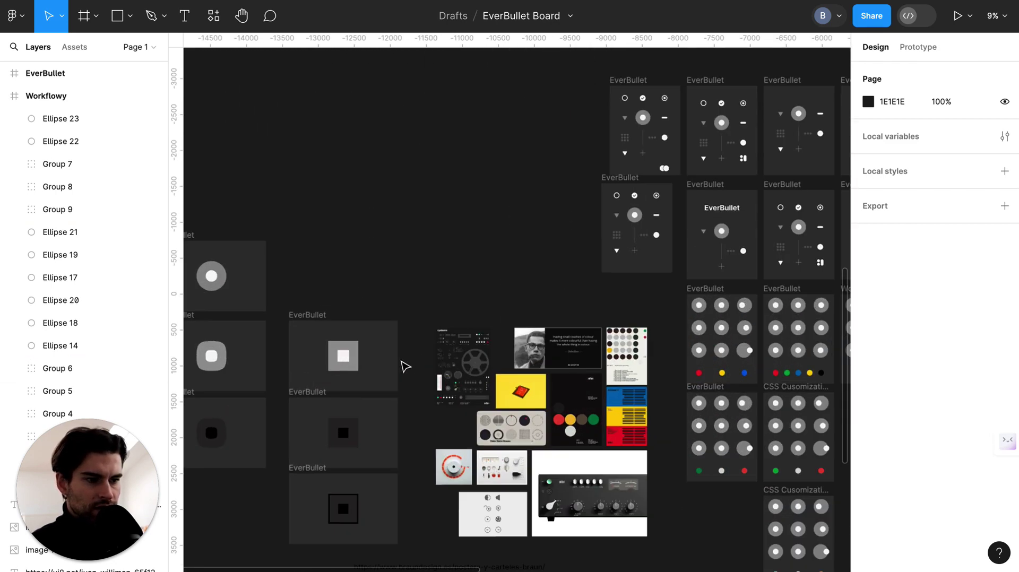
scroll(431, 377, "down", 1)
scroll(431, 376, "up", 6)
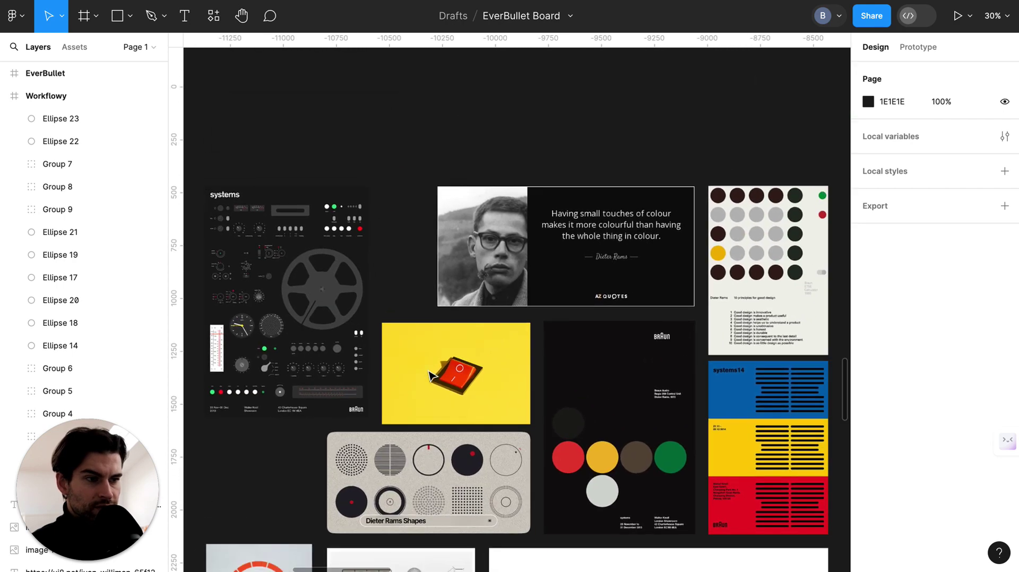
left_click(431, 377)
scroll(431, 376, "down", 1)
left_click(450, 82)
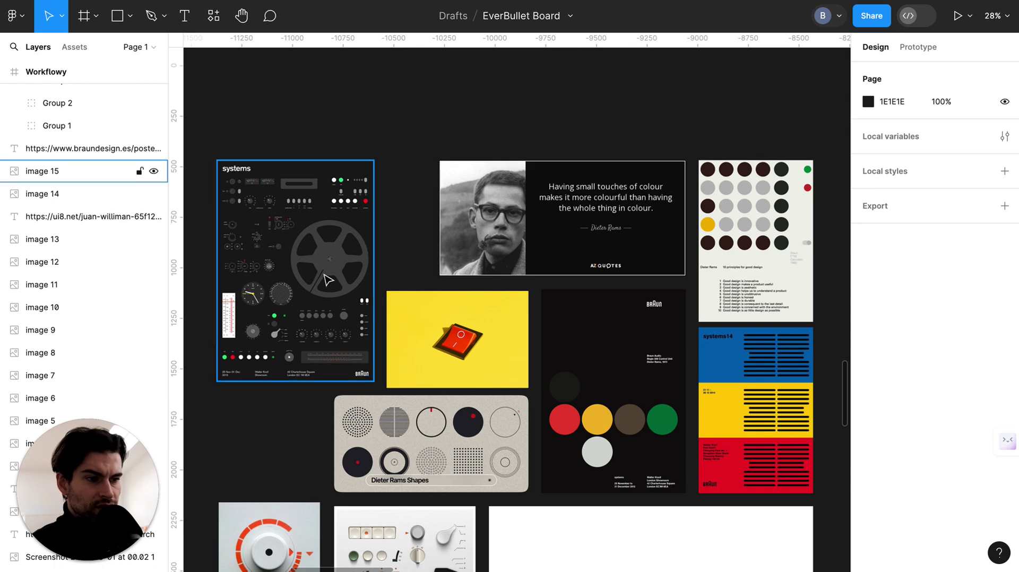
scroll(599, 435, "down", 2)
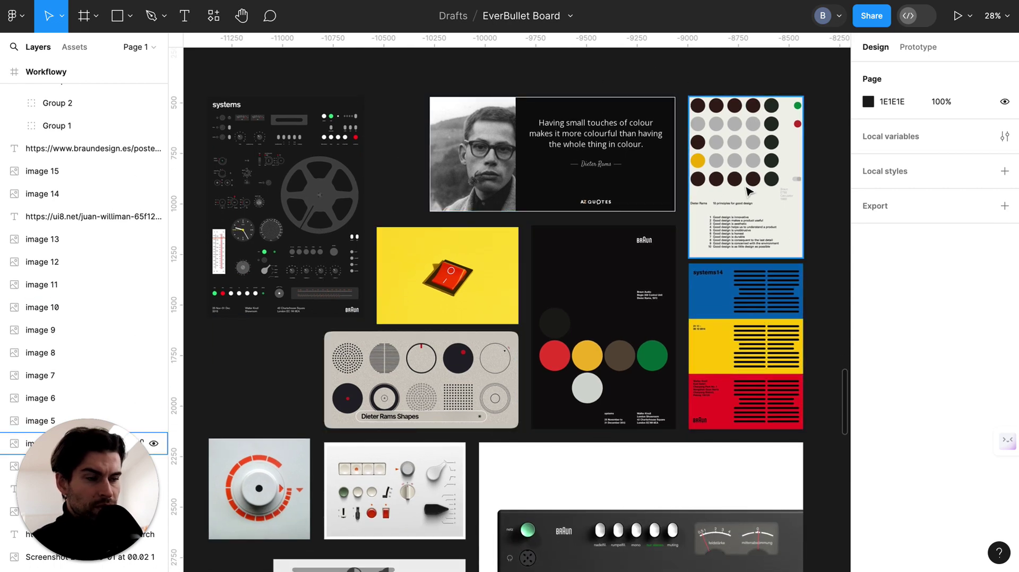
scroll(425, 414, "down", 1)
scroll(531, 456, "left", 1)
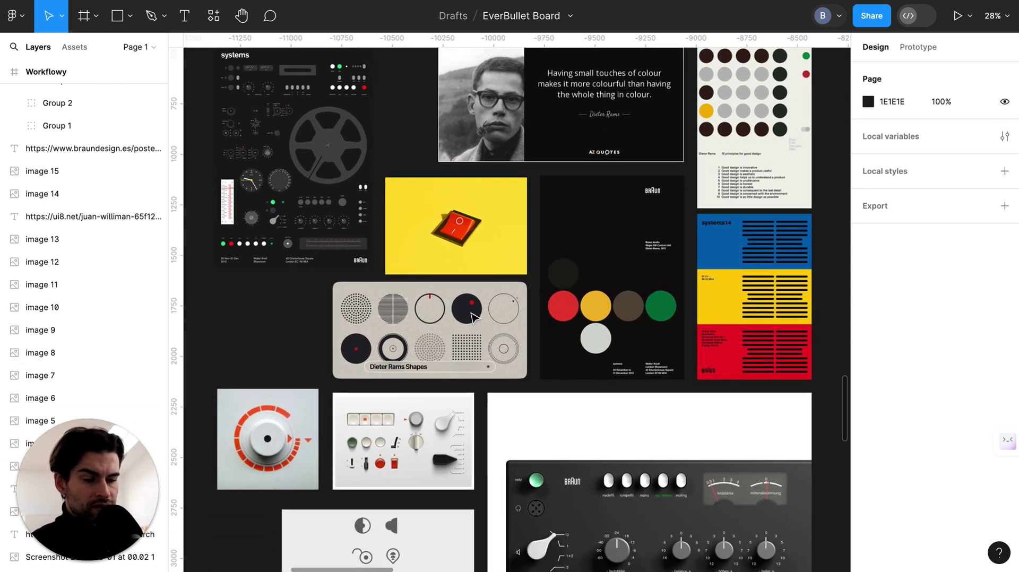
scroll(426, 313, "down", 15)
scroll(426, 313, "right", 15)
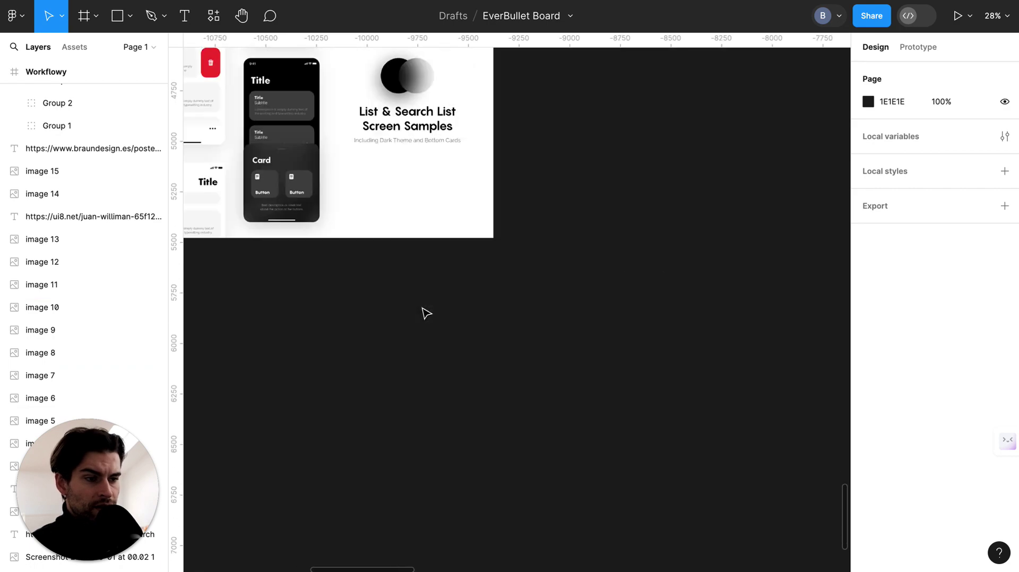
scroll(426, 313, "down", 6)
scroll(426, 313, "right", 4)
scroll(427, 313, "left", 4)
scroll(426, 313, "up", 2)
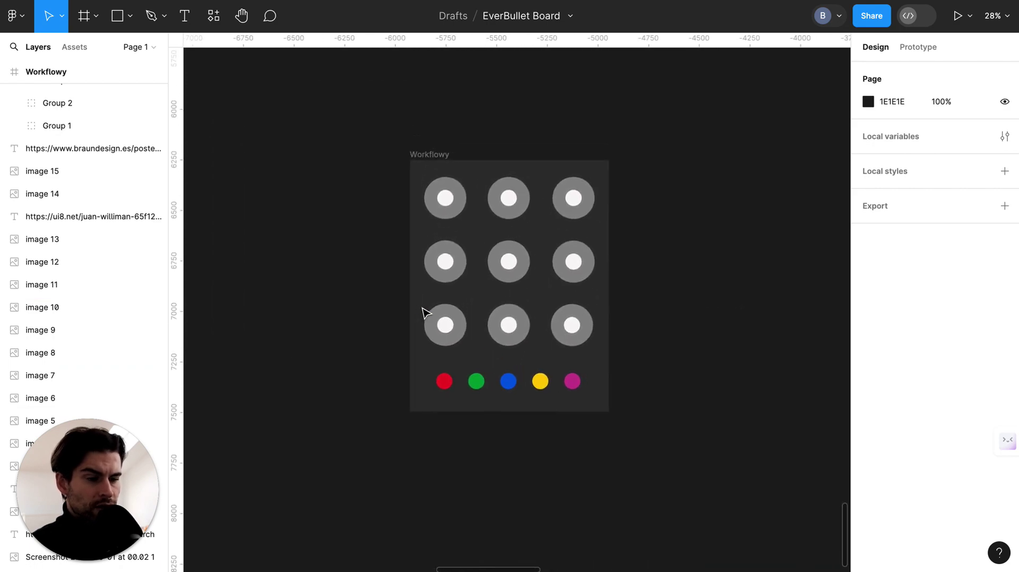
scroll(425, 312, "up", 1)
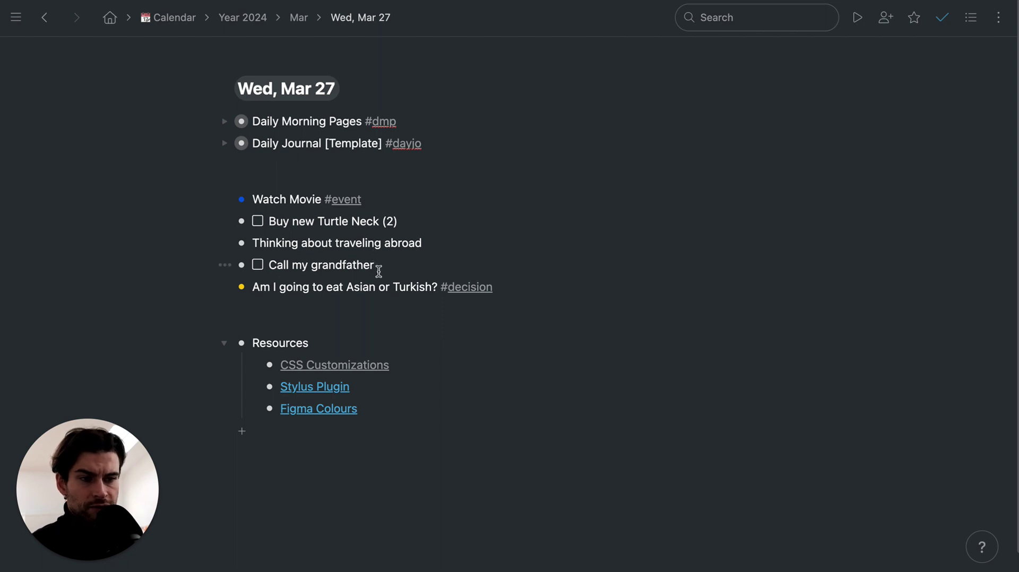
Remove the checkbox from Call my grandfather, tag it #event, and add a 20:00 note
left_click(413, 261)
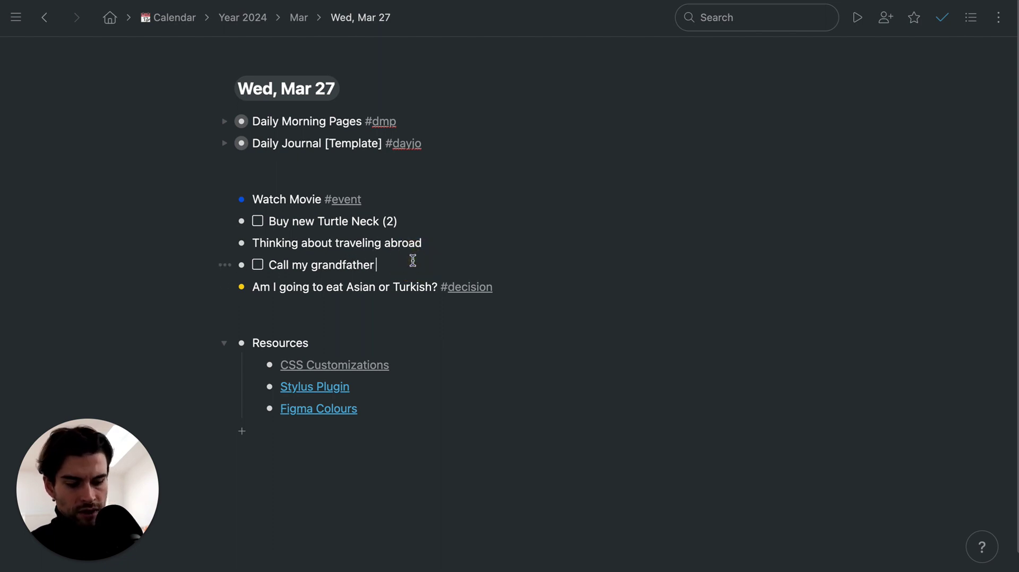
type("/to")
key("Return")
type("ä")
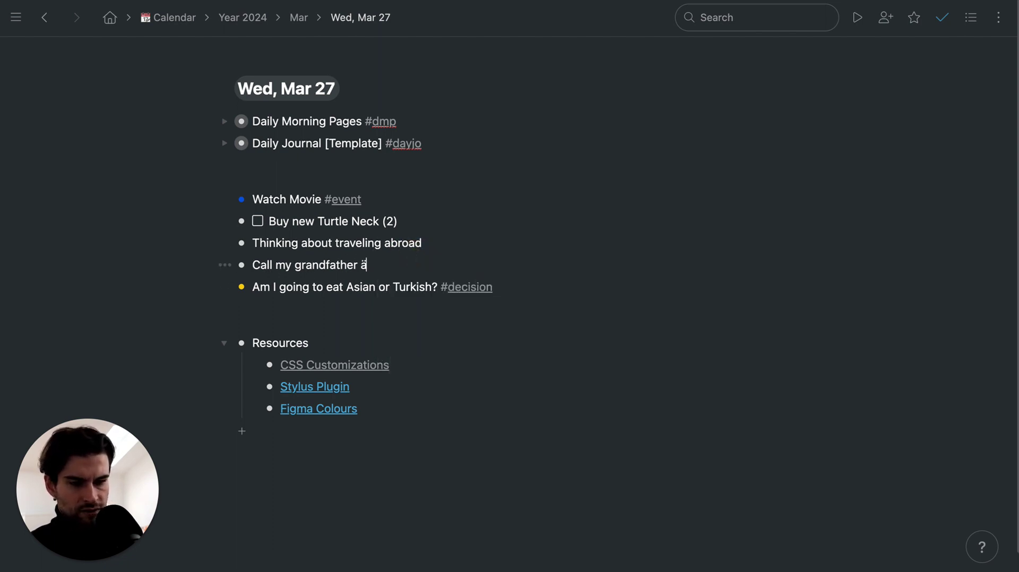
type("event")
key("BackSpace")
key("BackSpace")
key("BackSpace")
type("#ev")
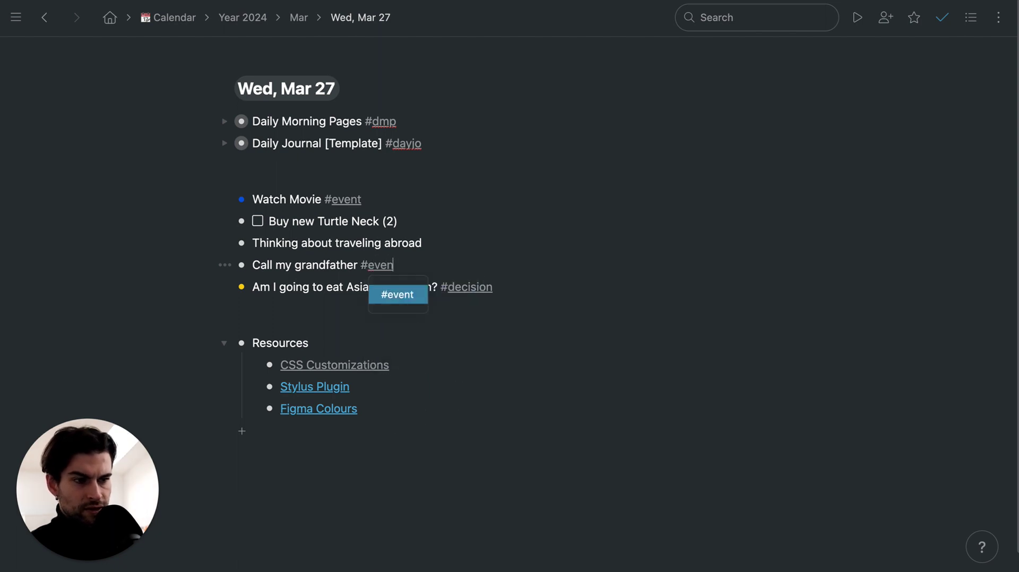
key("Return")
key("shift+Return")
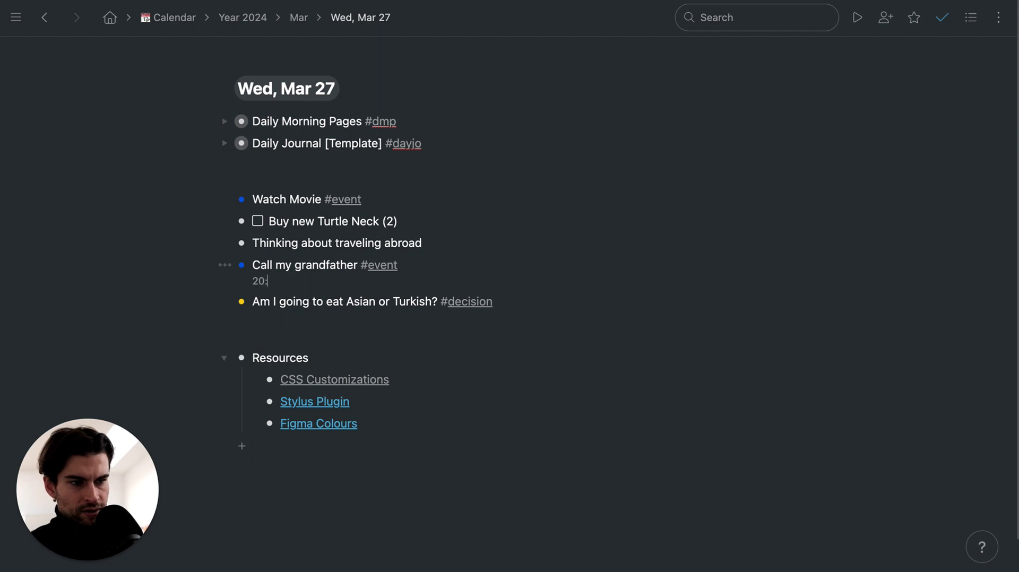
type("00")
Add a 22:00 note under Watch Movie
left_click(405, 200)
key("shift+Return")
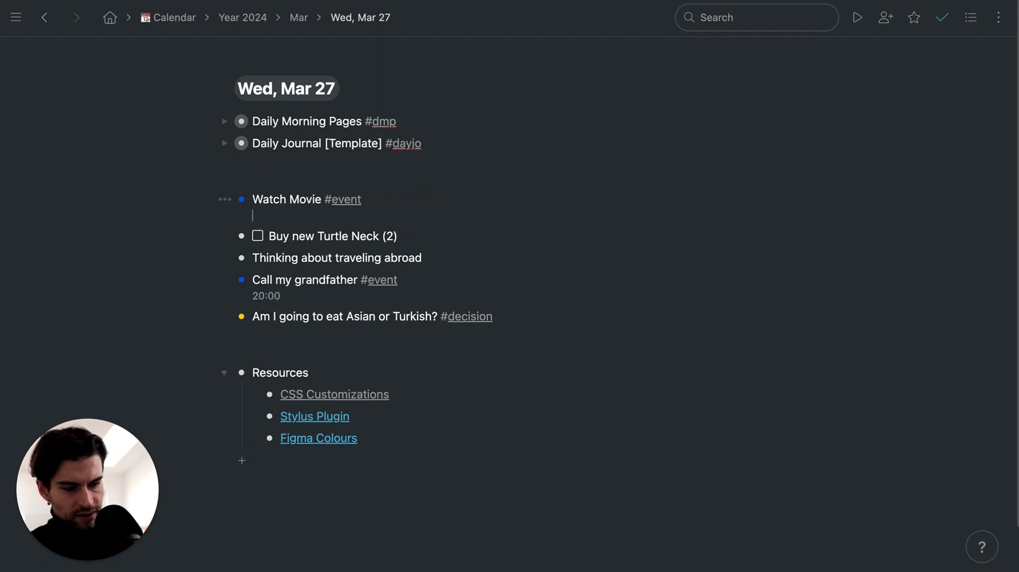
type("22:")
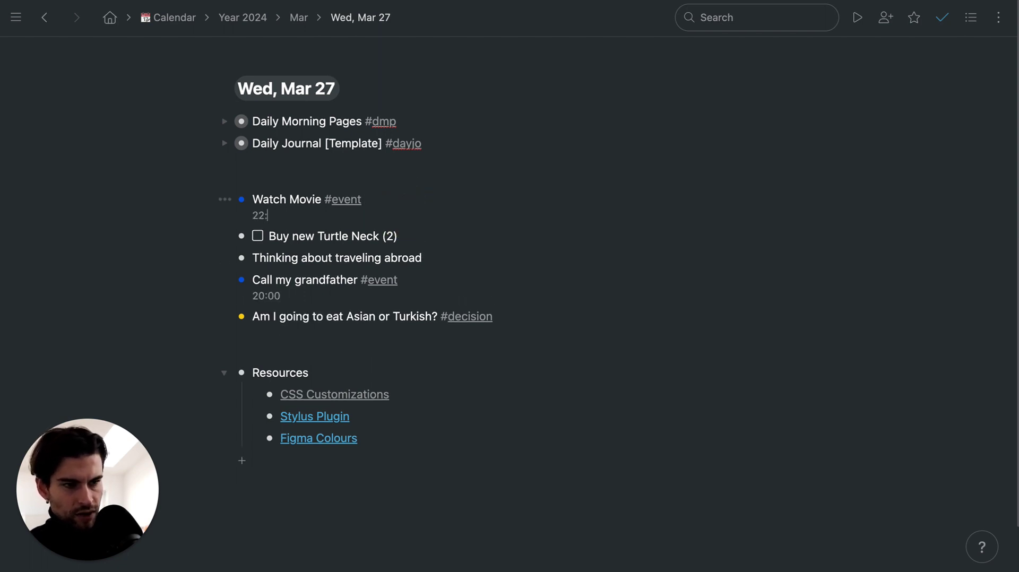
type("00")
left_click(495, 200)
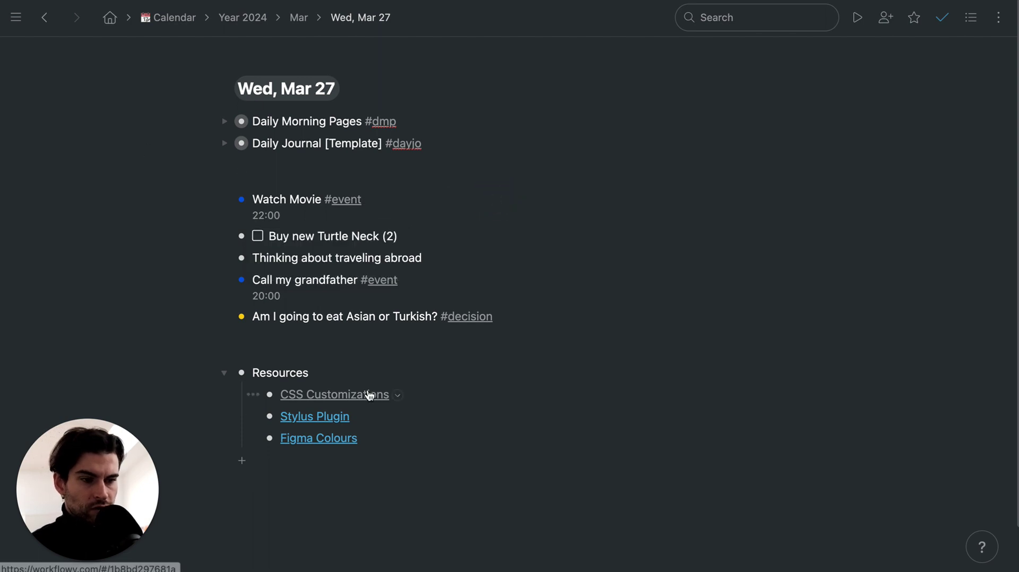
Move Watch Movie below Call my grandfather and the #decision question below Thinking about traveling abroad
left_click_drag(228, 204, 241, 296)
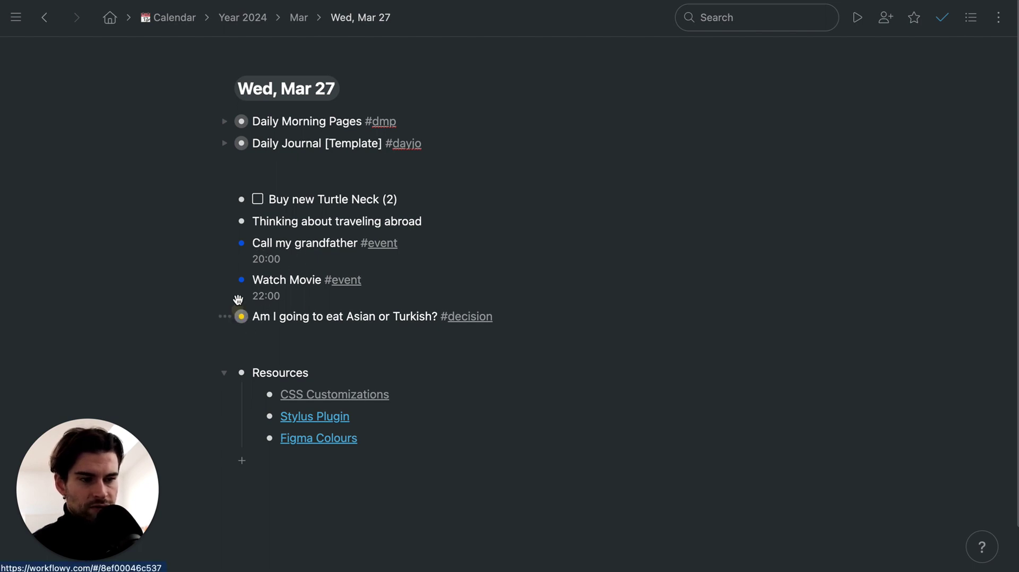
left_click_drag(241, 316, 237, 236)
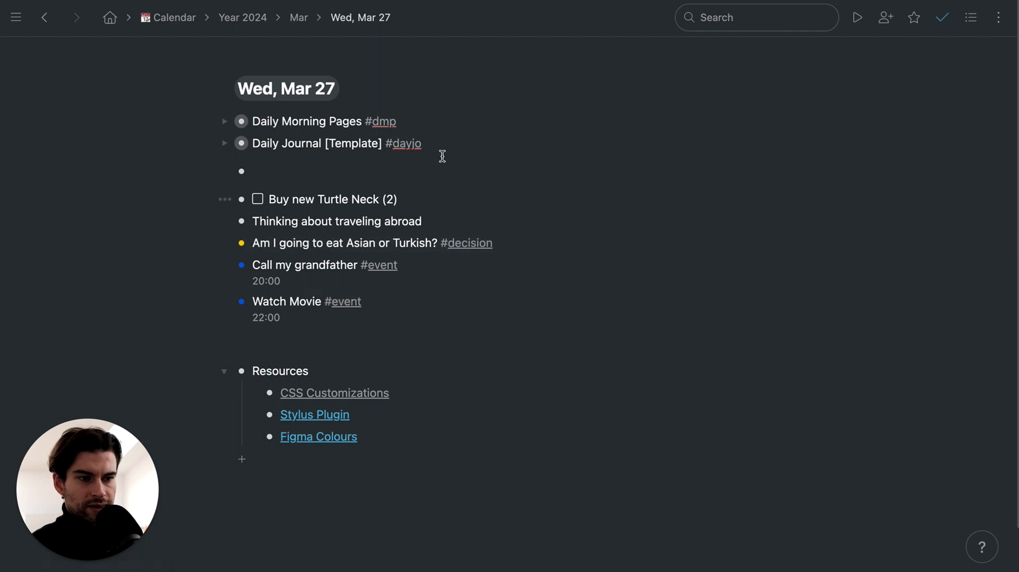